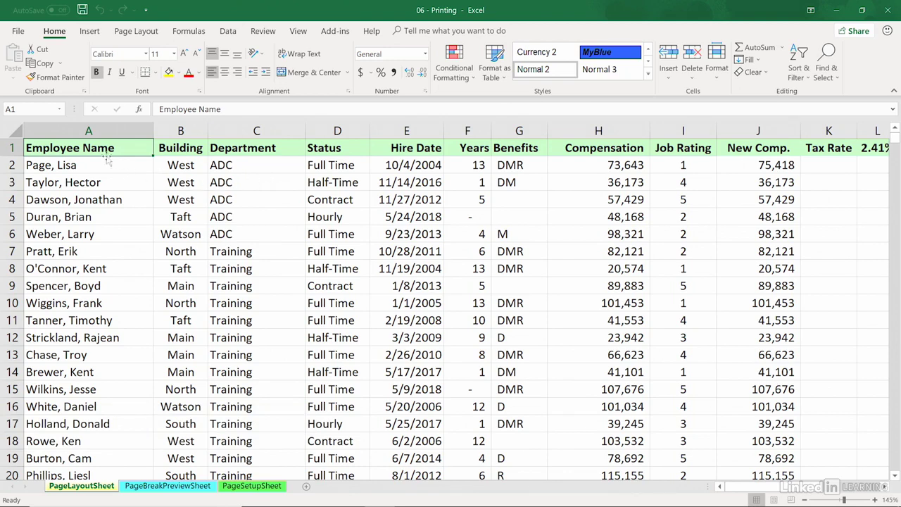
Step: Look through the print preview of the active sheet to examine which columns and pages print, and return to the worksheet
left_click(19, 31)
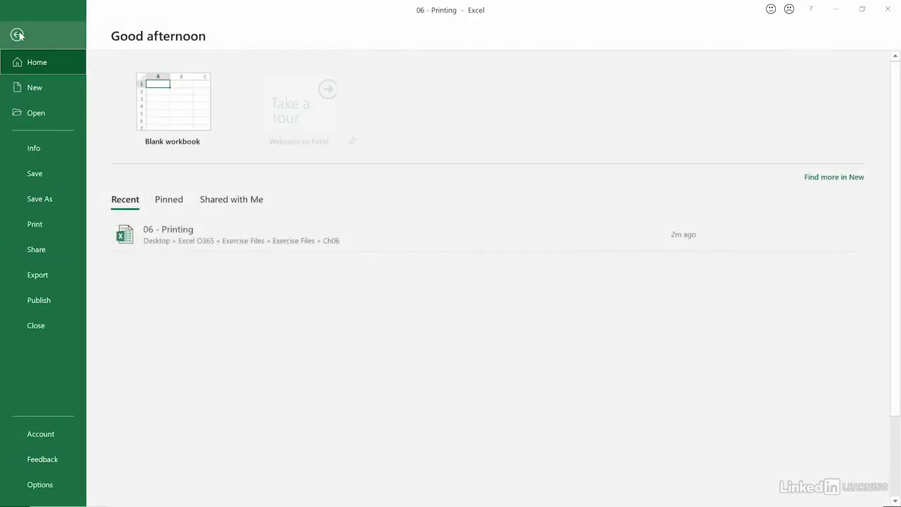
left_click(36, 224)
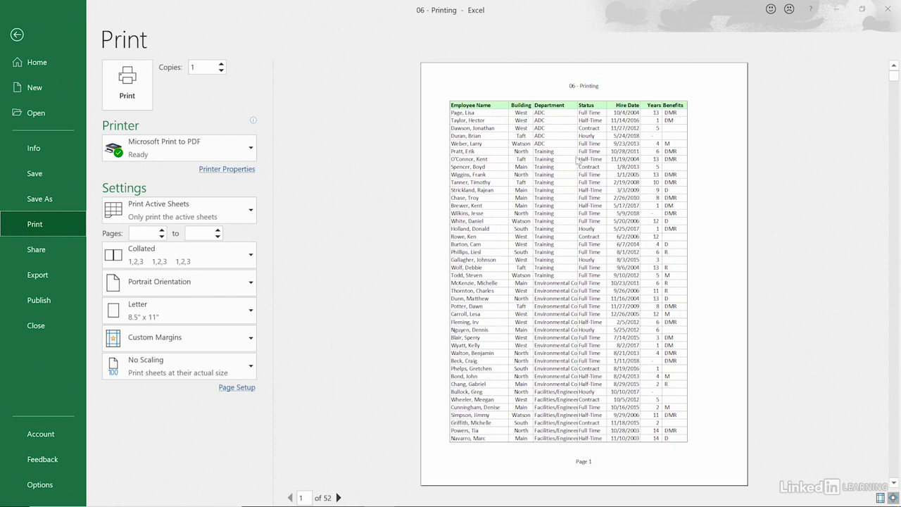
scroll(577, 158, "down", 6)
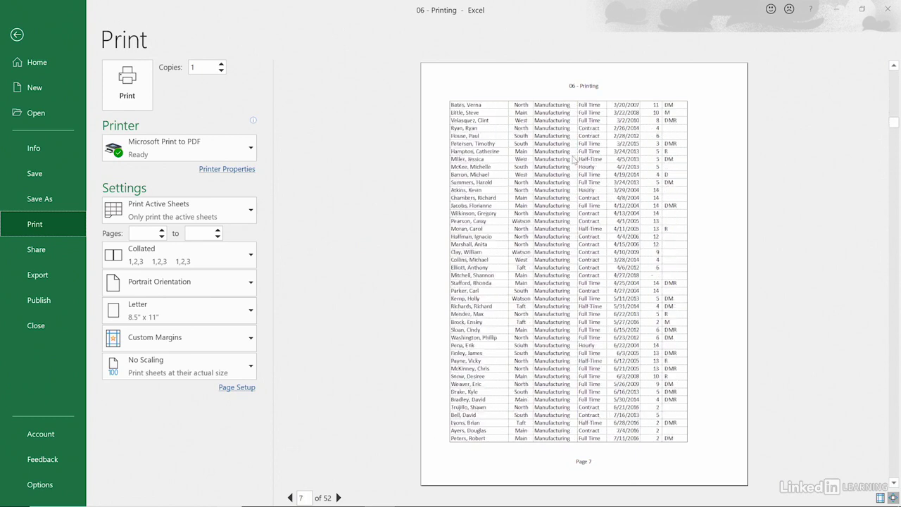
scroll(574, 158, "down", 6)
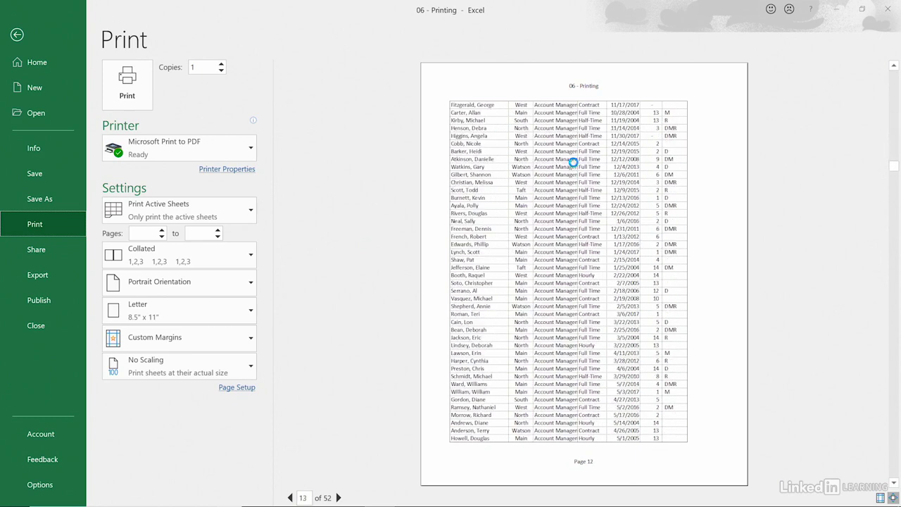
scroll(574, 162, "down", 5)
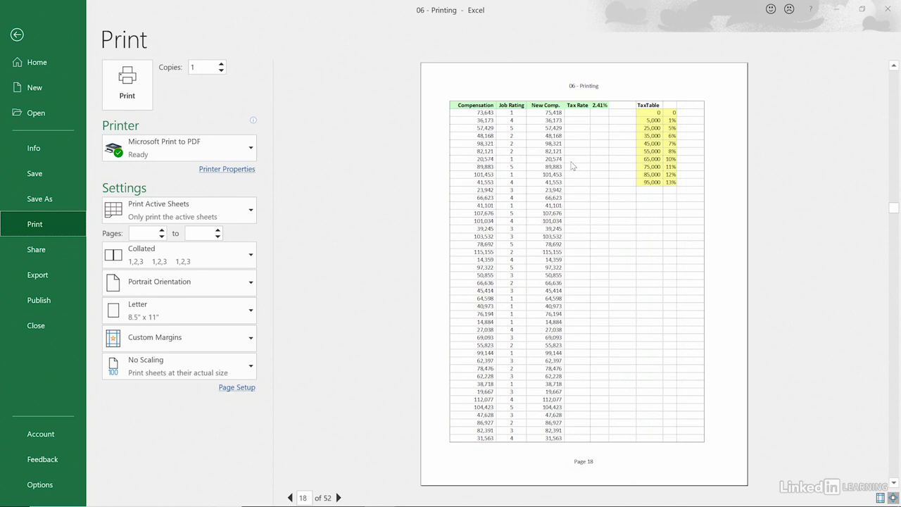
scroll(573, 162, "down", 6)
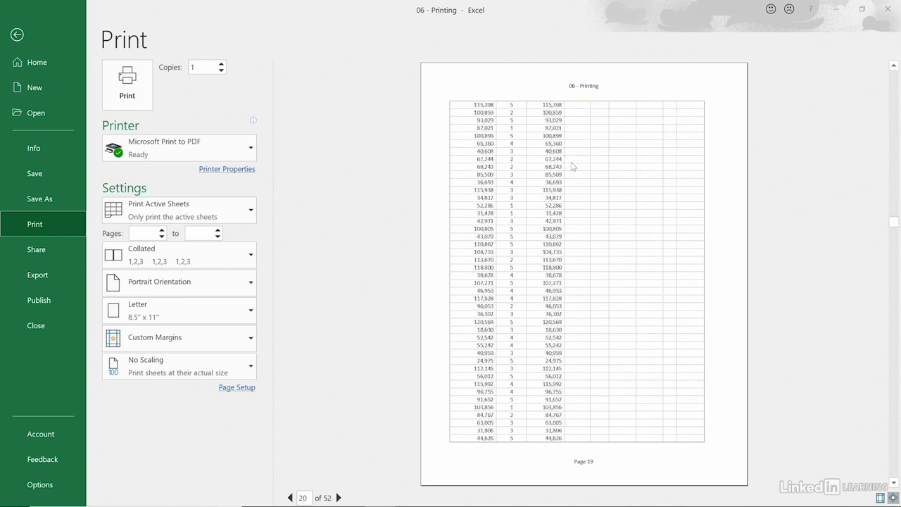
scroll(572, 161, "down", 6)
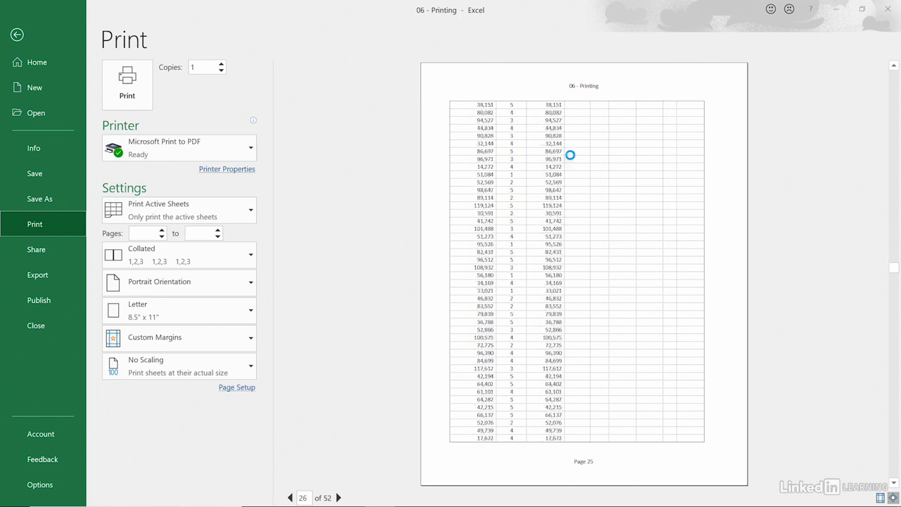
scroll(573, 160, "down", 6)
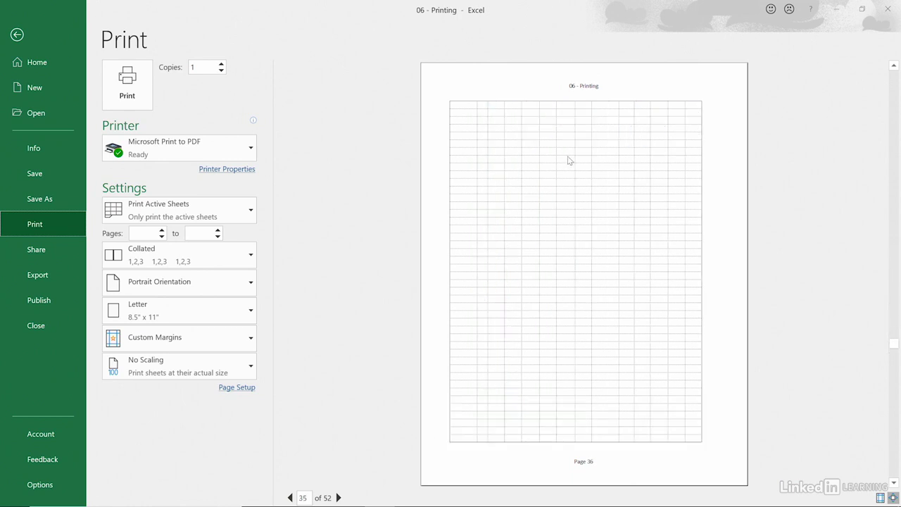
scroll(570, 161, "up", 5)
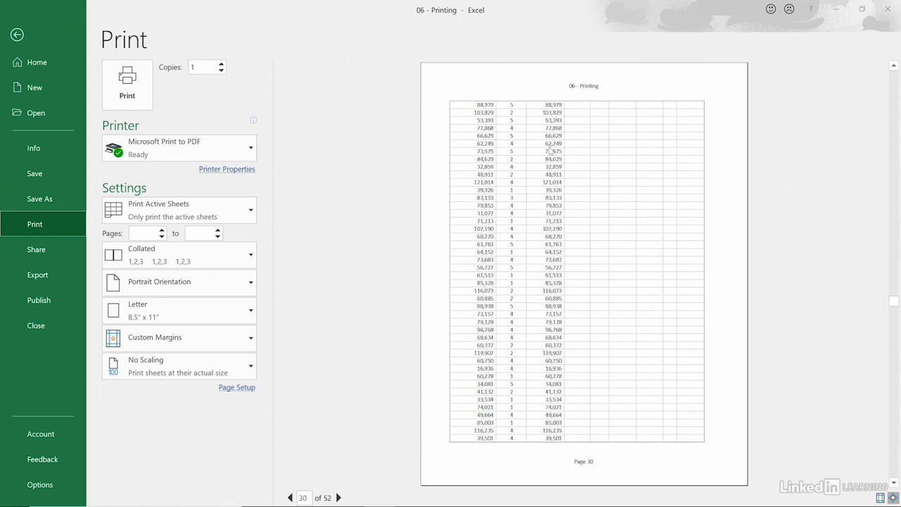
key("Escape")
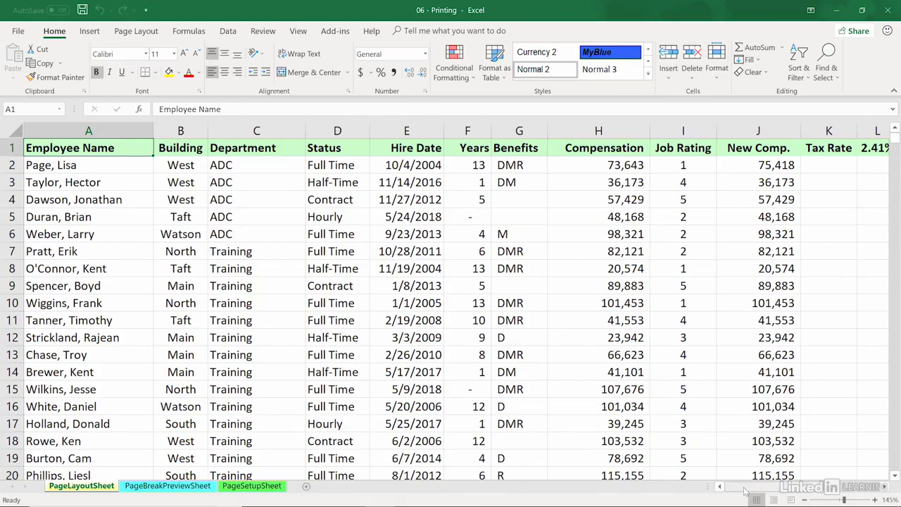
Step: Set columns A through J, Employee Name to New Comp., as the sheet's print area
mouse_move(744, 488)
left_mouse_down()
mouse_move(770, 500)
mouse_move(786, 495)
mouse_move(737, 494)
left_mouse_up()
left_click_drag(736, 489, 765, 489)
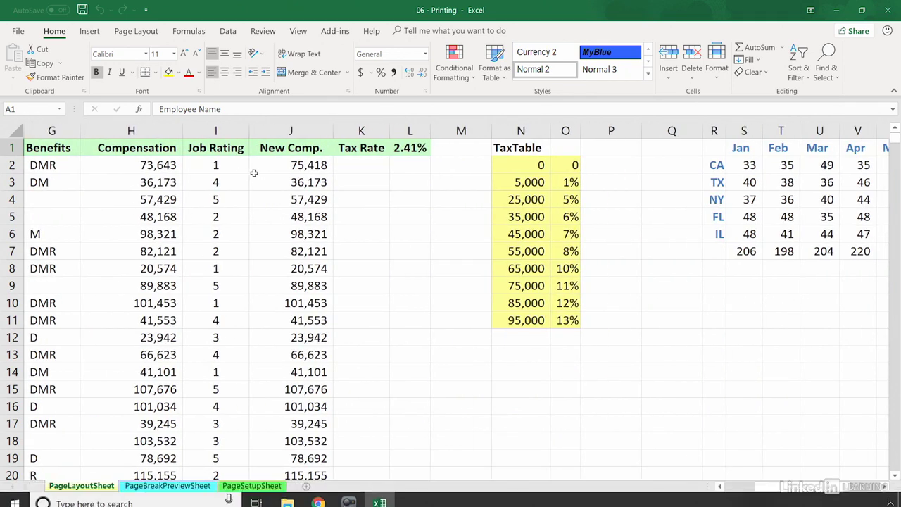
left_click_drag(303, 131, 51, 131)
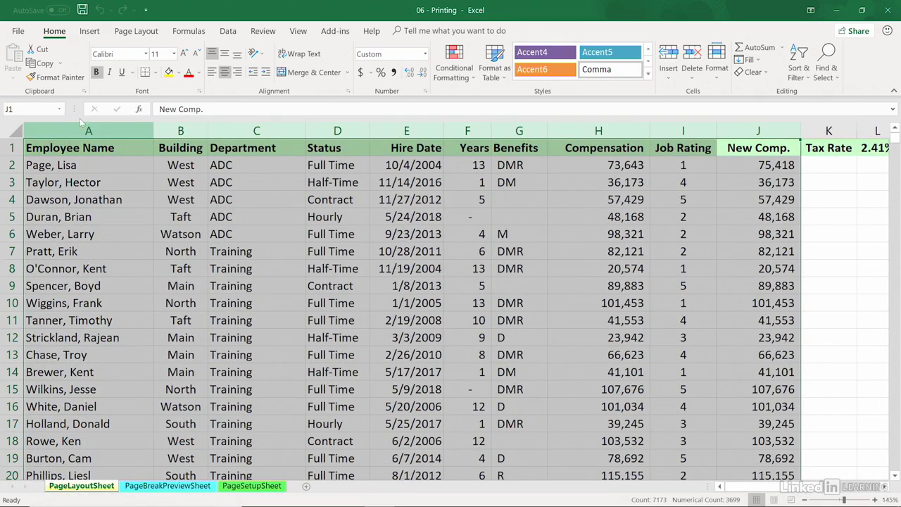
left_click(138, 32)
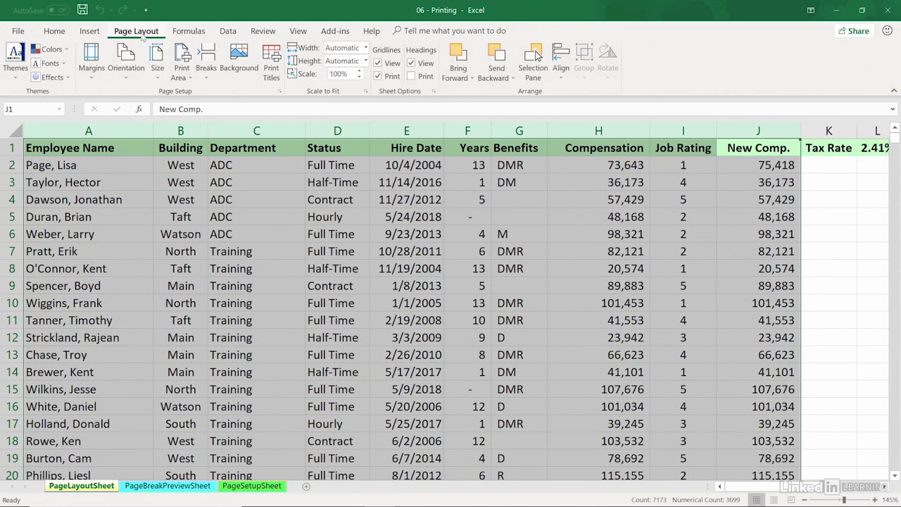
left_click(190, 76)
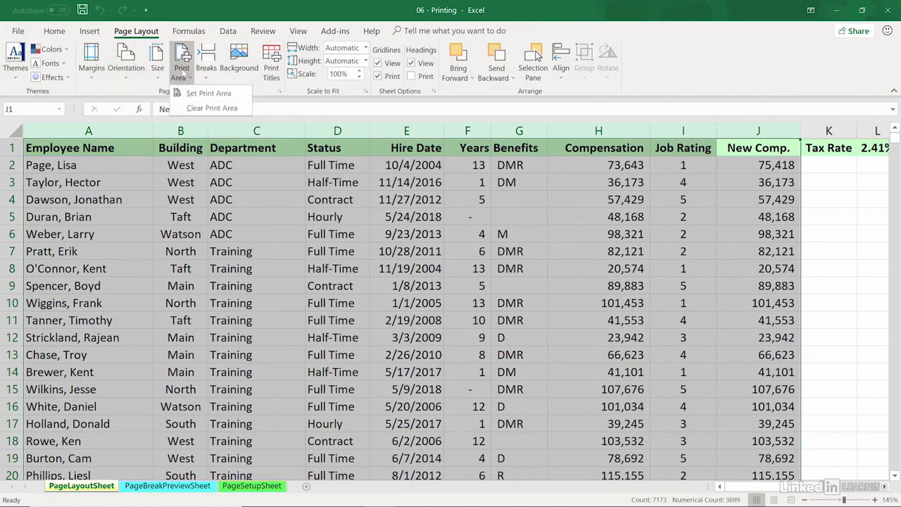
left_click(189, 95)
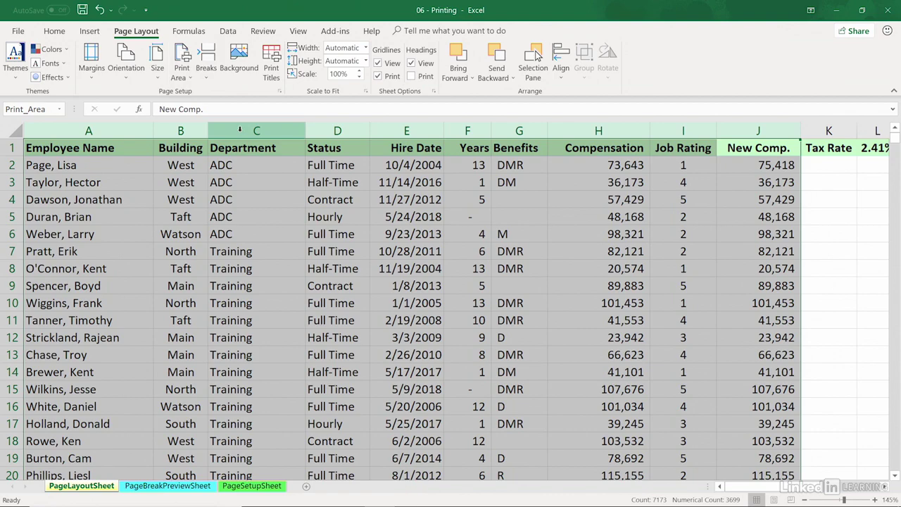
Step: Check the print preview pages to see how the restricted print area is laid out, and return to the worksheet
key("ctrl+p")
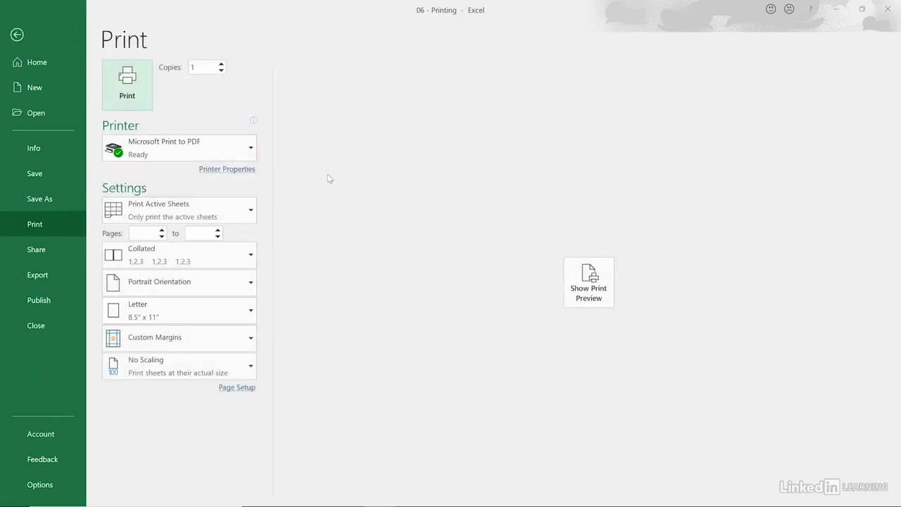
left_click(586, 276)
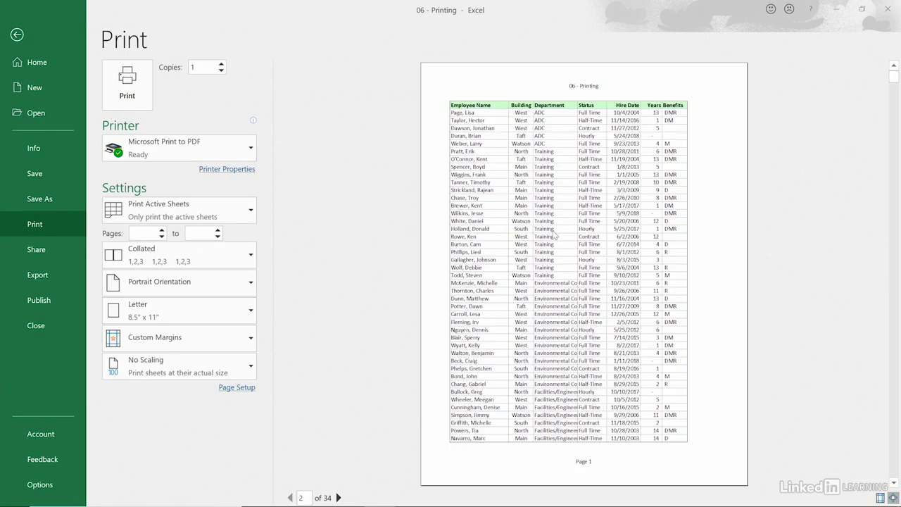
scroll(555, 235, "down", 10)
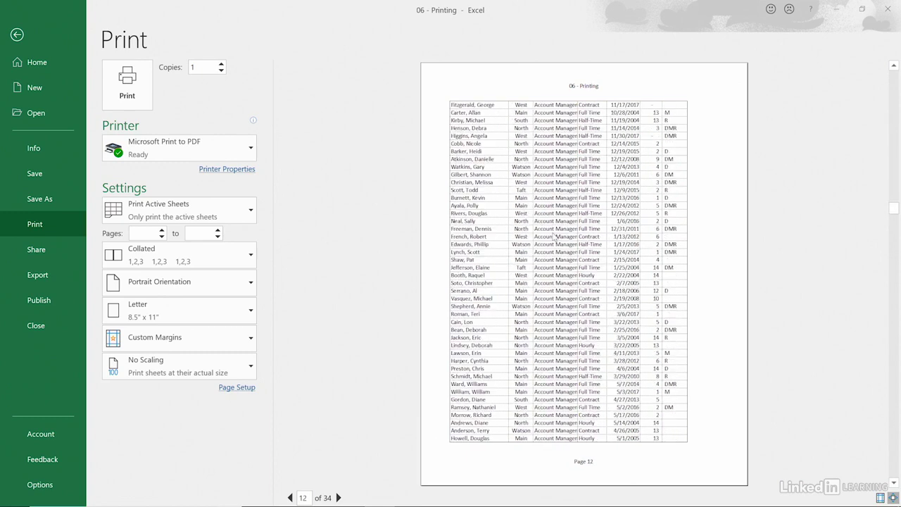
scroll(555, 236, "down", 7)
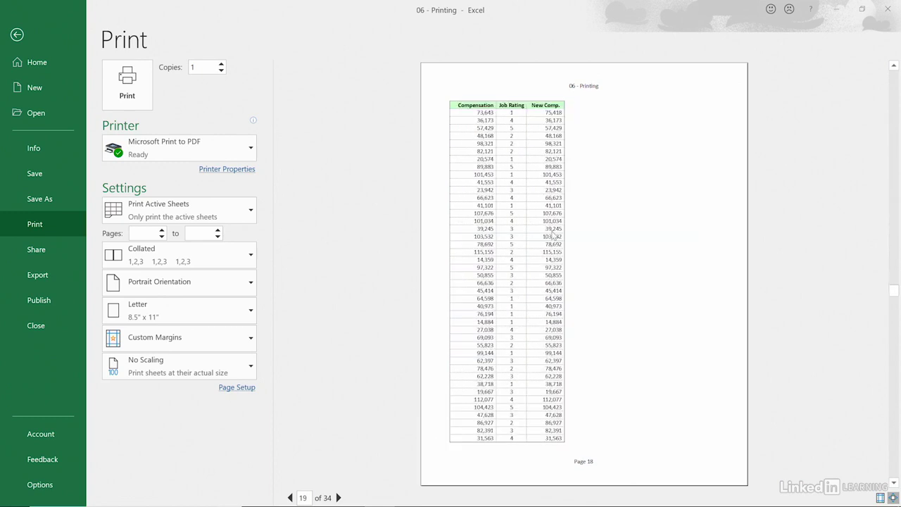
scroll(553, 231, "down", 6)
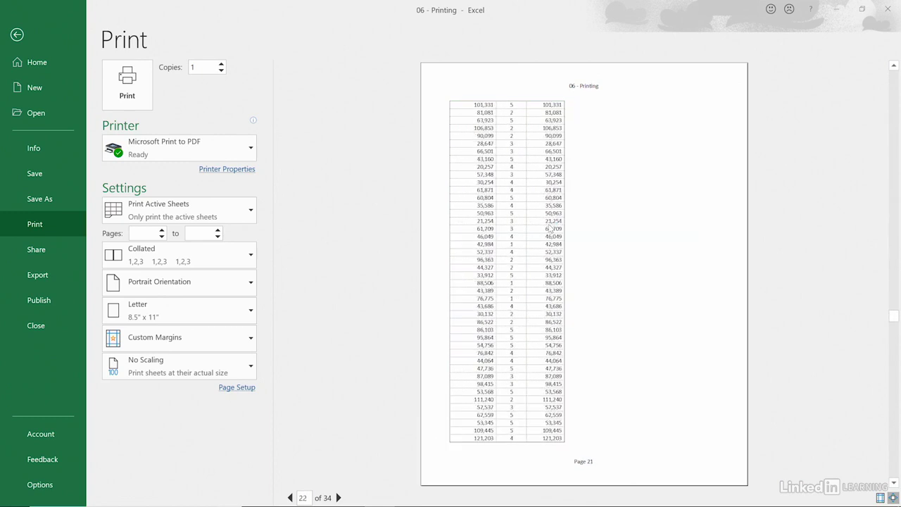
scroll(548, 221, "down", 7)
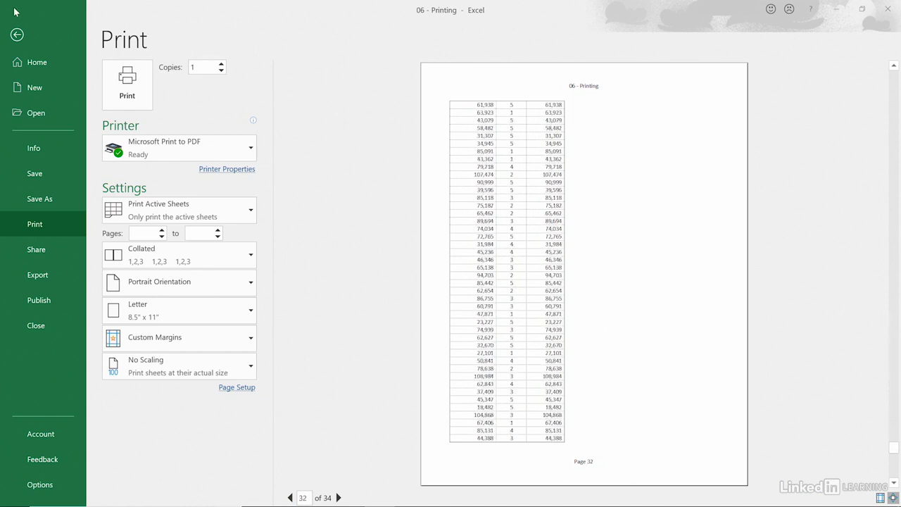
left_click(16, 35)
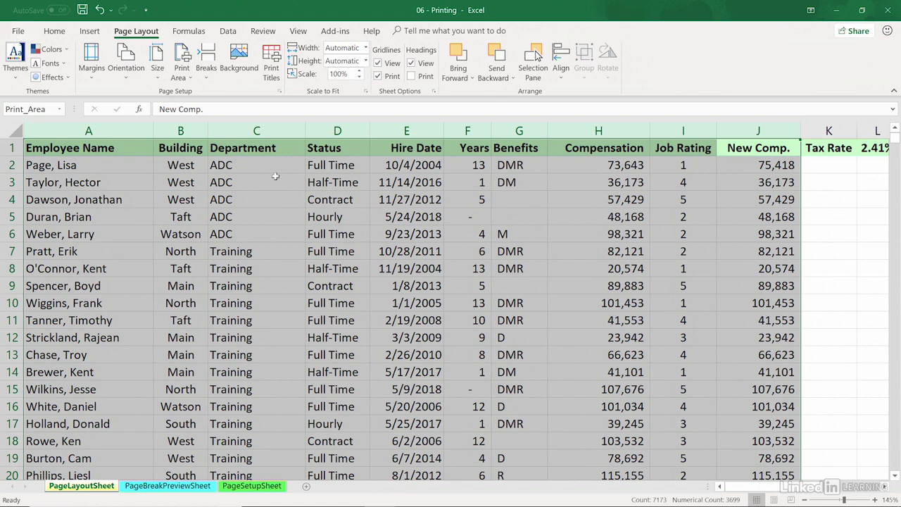
Step: Hide the Hire Date, Benefits and Compensation columns (E, G and H)
left_click(605, 239)
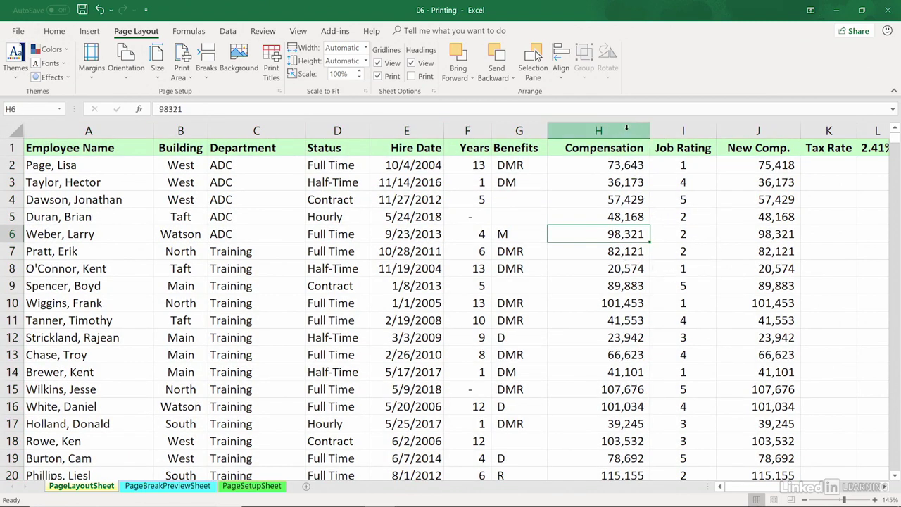
left_click_drag(623, 131, 501, 126)
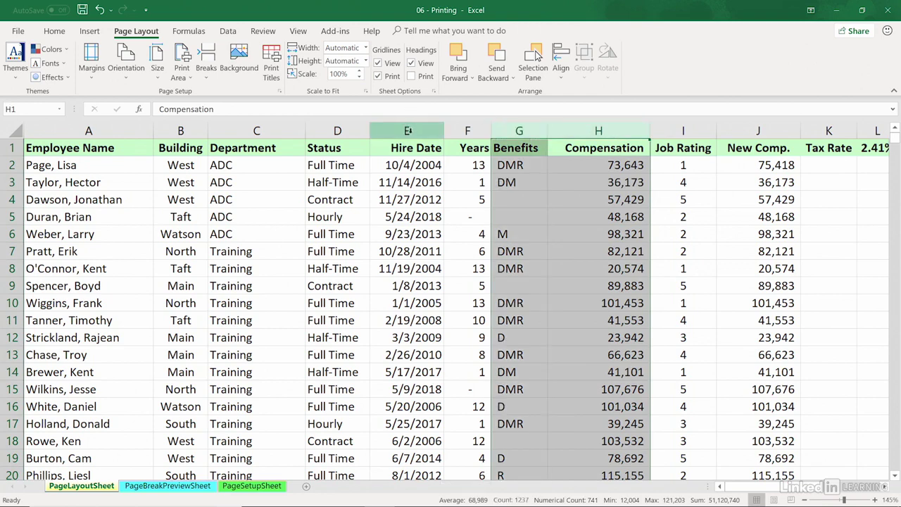
left_click(407, 131, "ctrl")
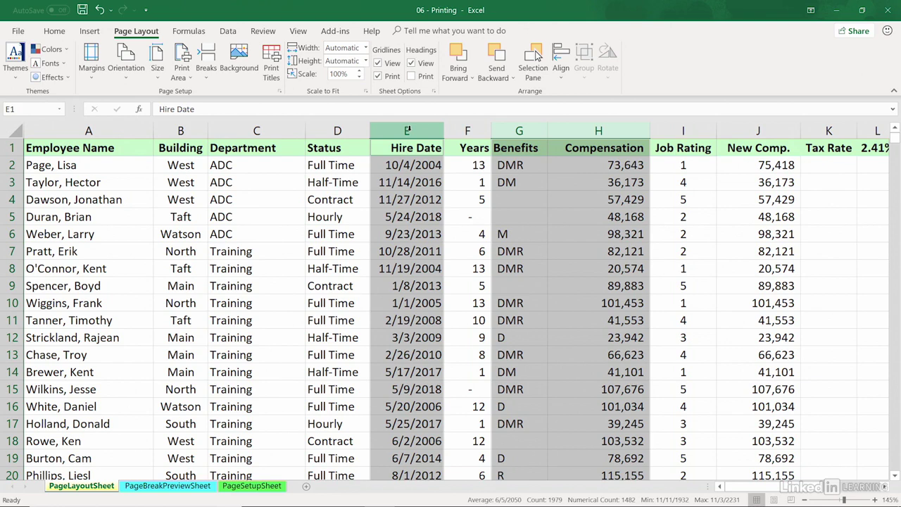
right_click(407, 131)
left_click(426, 290)
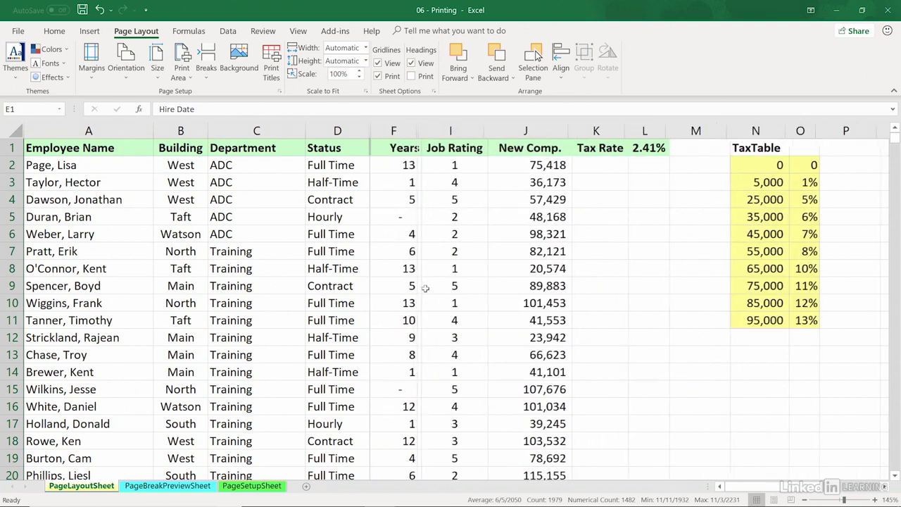
Step: Review the print preview with the three columns hidden to examine the page width, and return to the worksheet
key("ctrl+p")
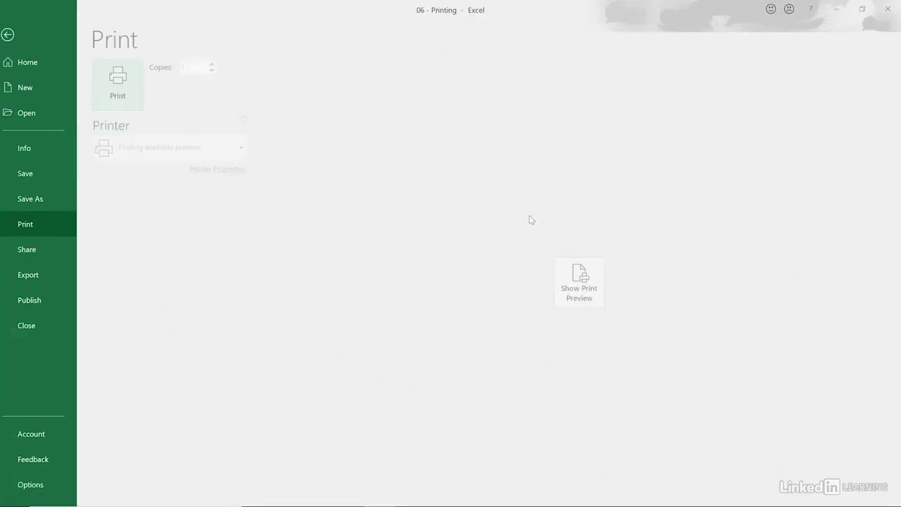
left_click(589, 285)
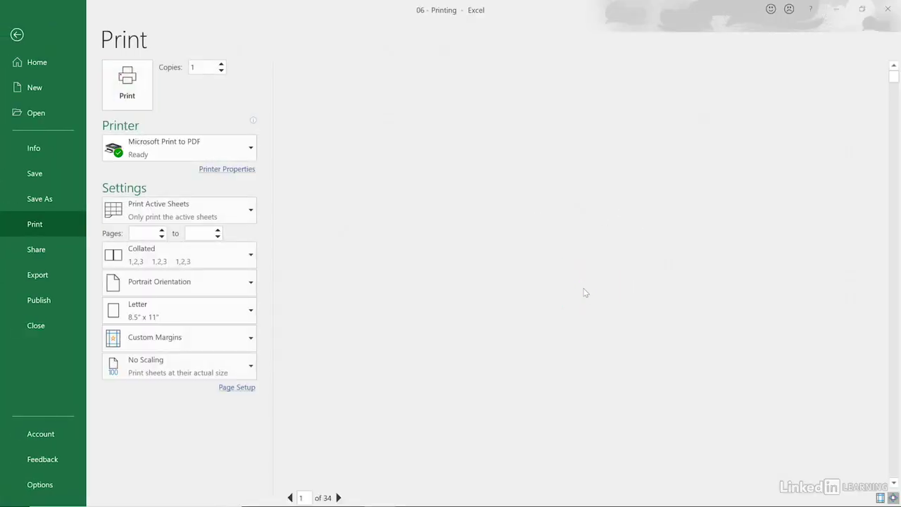
scroll(589, 257, "down", 1)
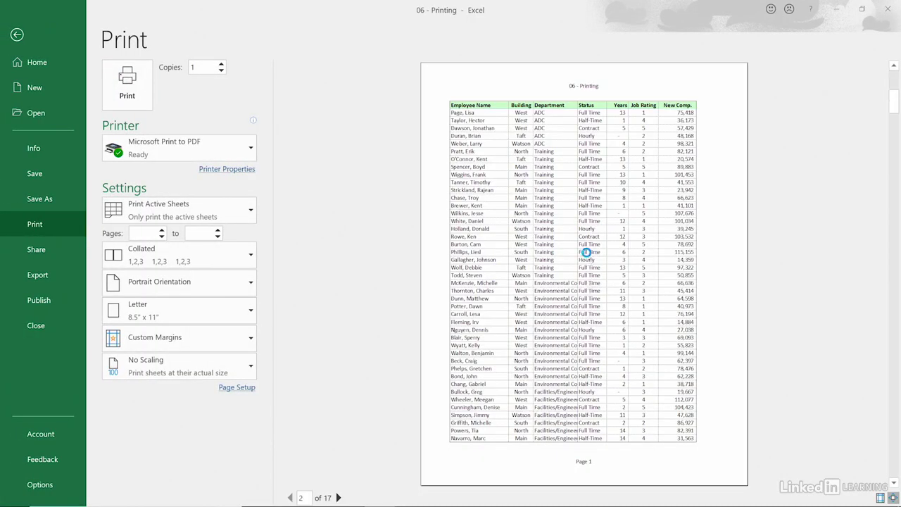
scroll(590, 252, "up", 1)
left_click(16, 35)
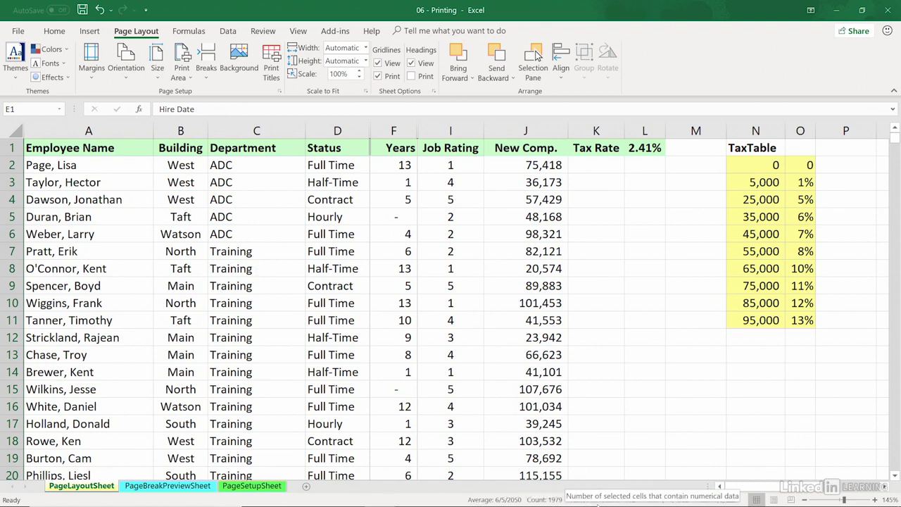
Step: Switch the sheet to Page Layout view and delete the file name code from the center section of the header
left_click(773, 500)
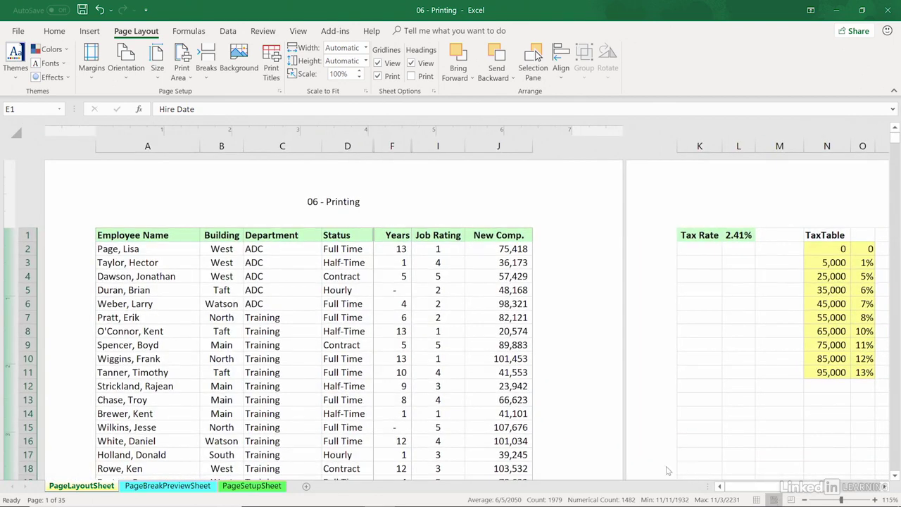
left_click(340, 211)
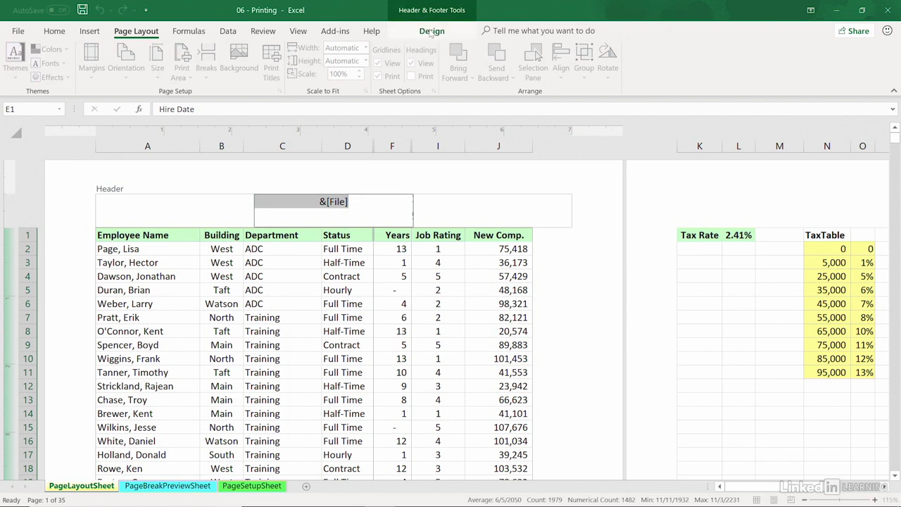
left_click(432, 31)
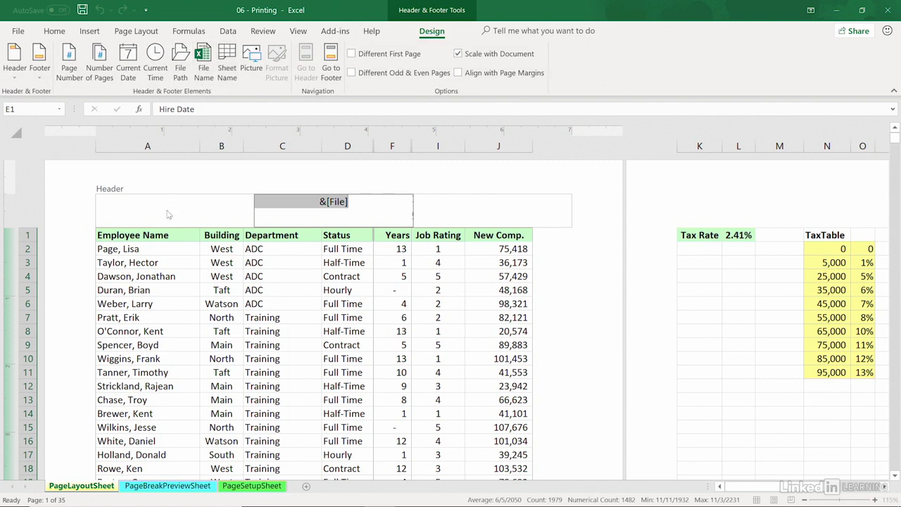
left_click_drag(360, 204, 271, 196)
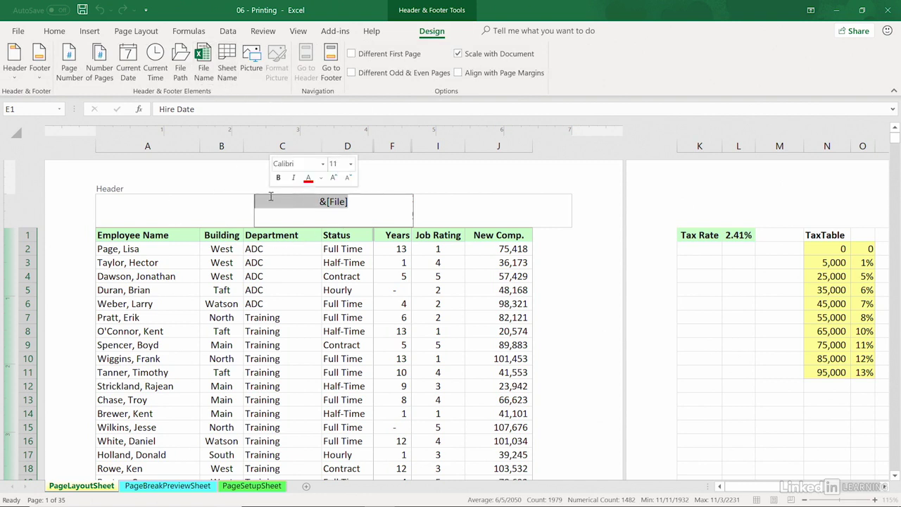
key("Delete")
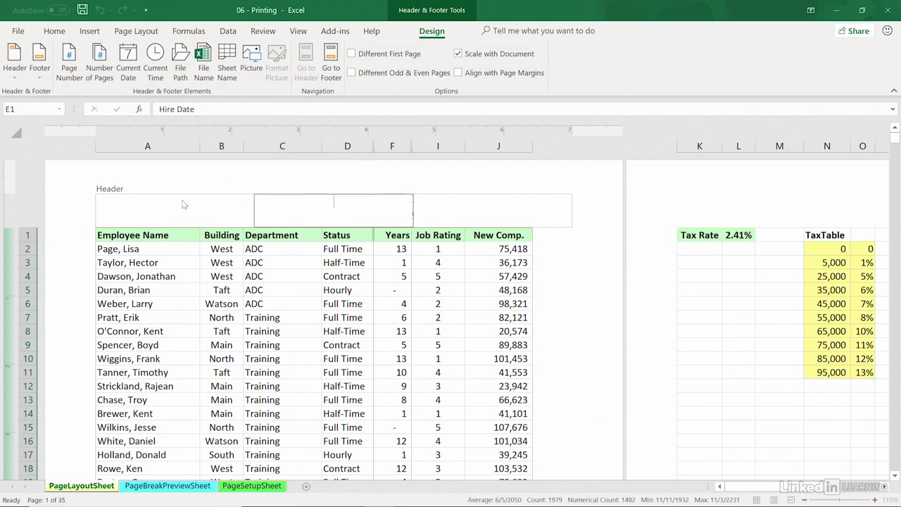
Step: Insert the current date in the header's left section and the current time in its right section
left_click(116, 204)
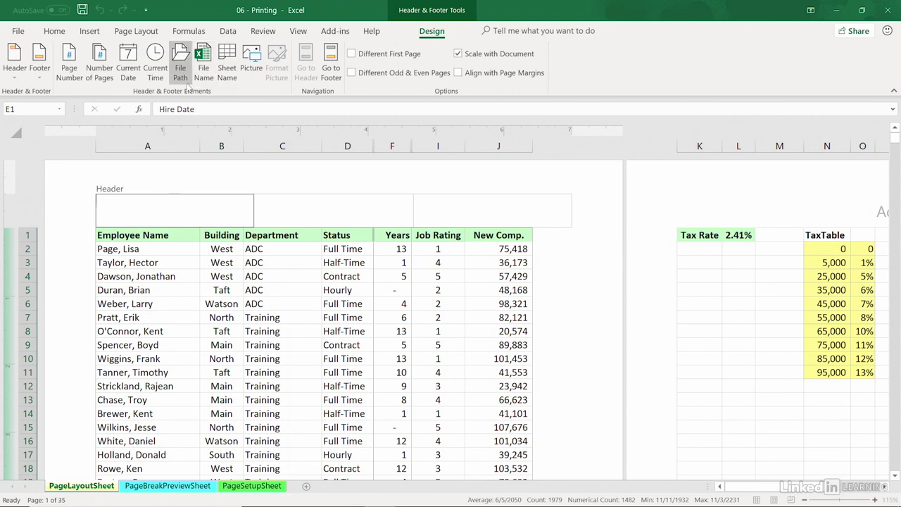
left_click(127, 64)
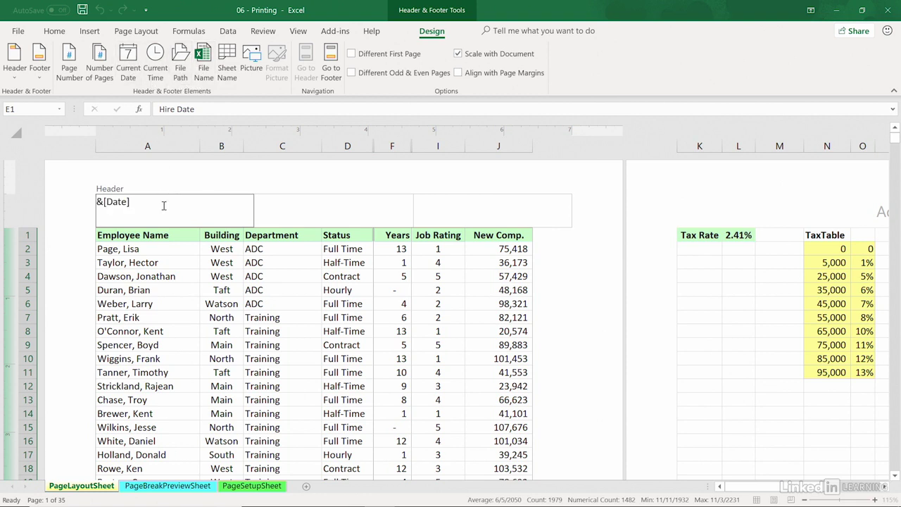
left_click(520, 211)
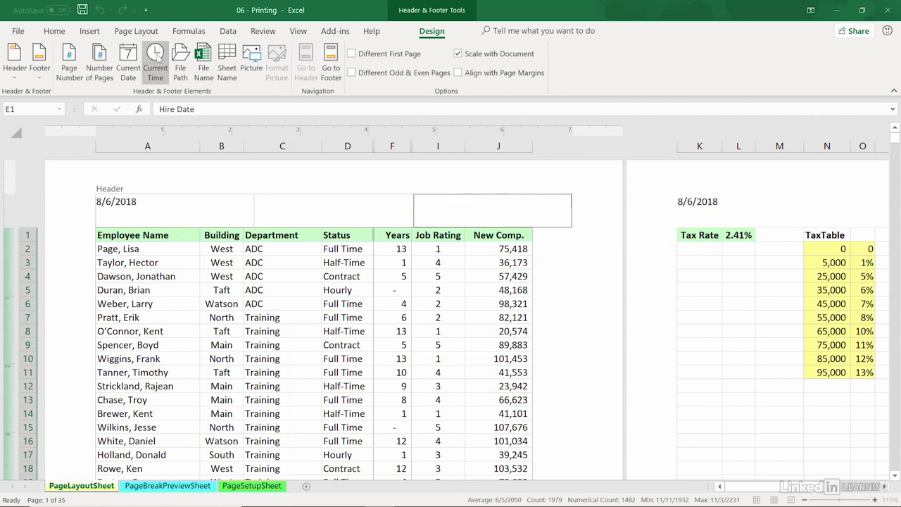
left_click(158, 60)
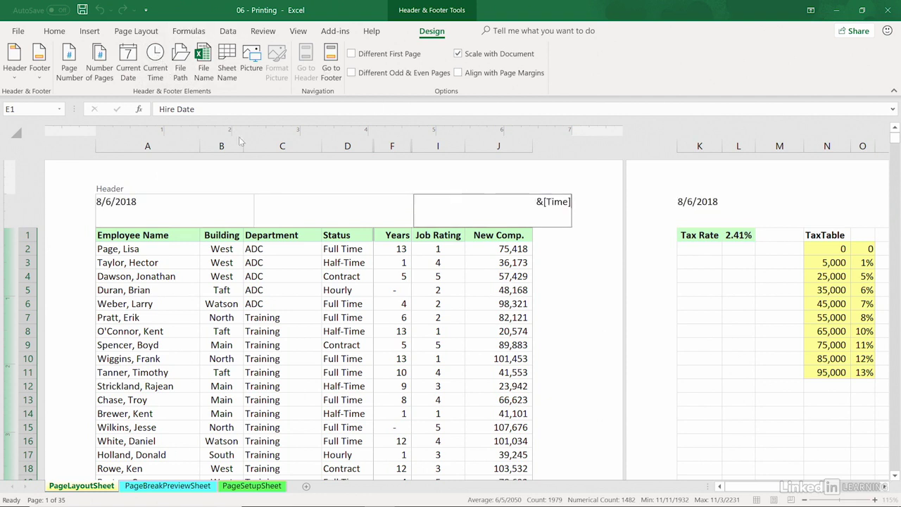
left_click(345, 263)
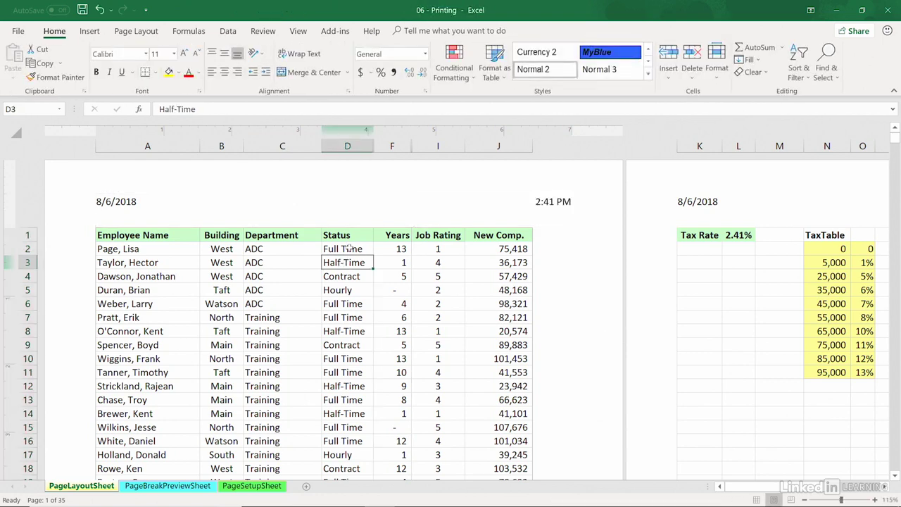
Step: Check the print preview pages for the new header and the column titles beyond page 1, and return to the worksheet
key("ctrl+p")
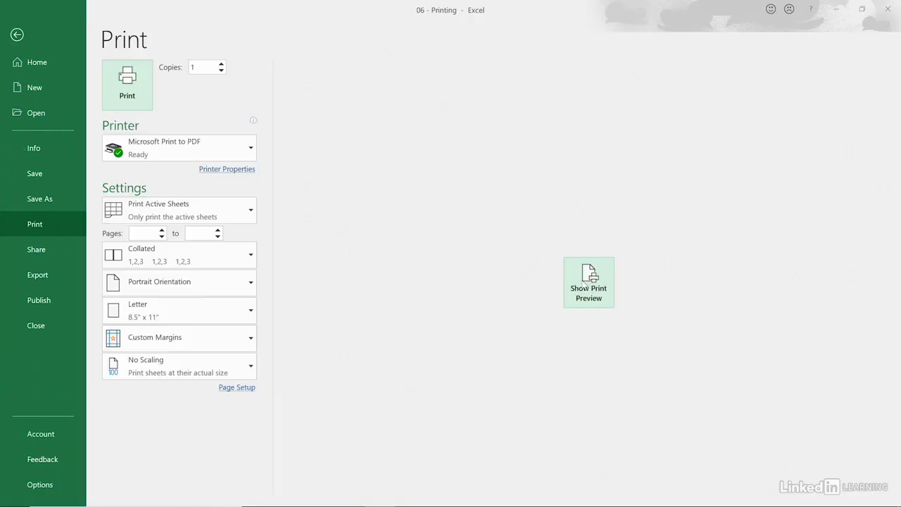
left_click(588, 284)
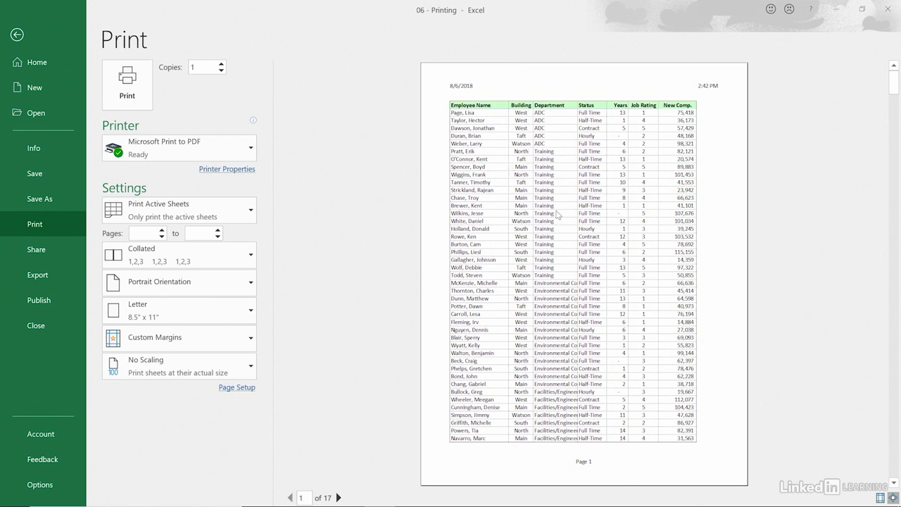
scroll(557, 215, "down", 2)
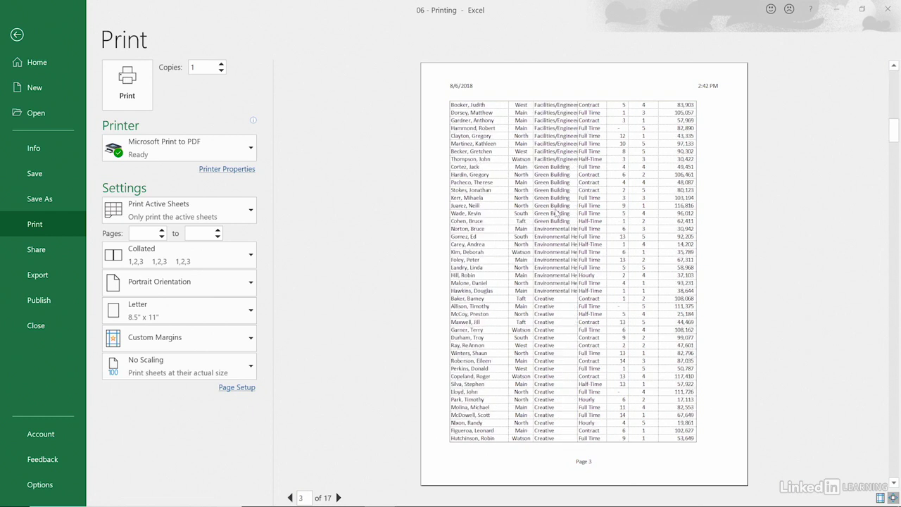
scroll(557, 214, "down", 1)
scroll(557, 213, "up", 3)
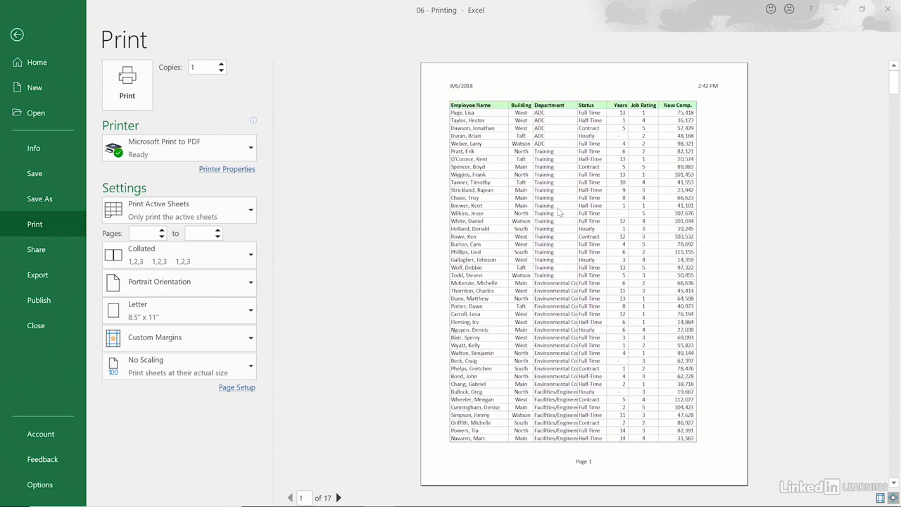
key("Escape")
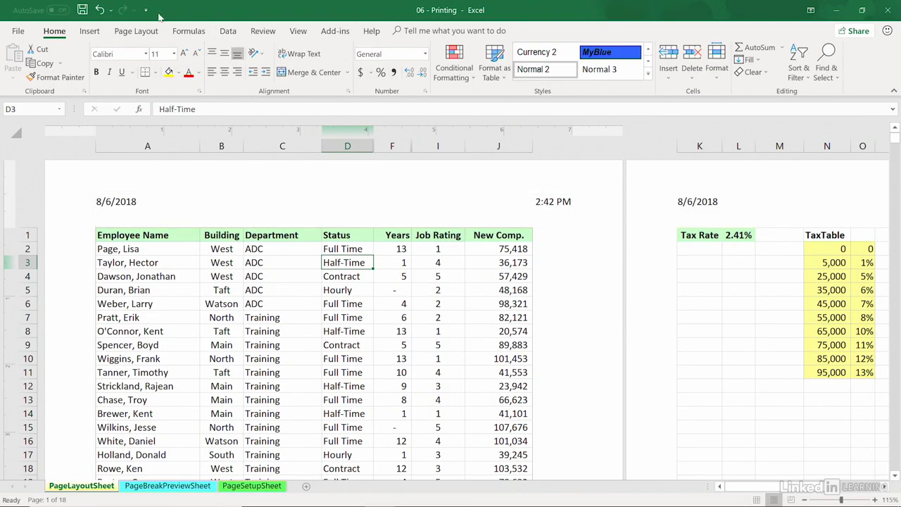
Step: Set row 1 to repeat at the top of every printed page and check the following pages in the print preview
left_click(144, 33)
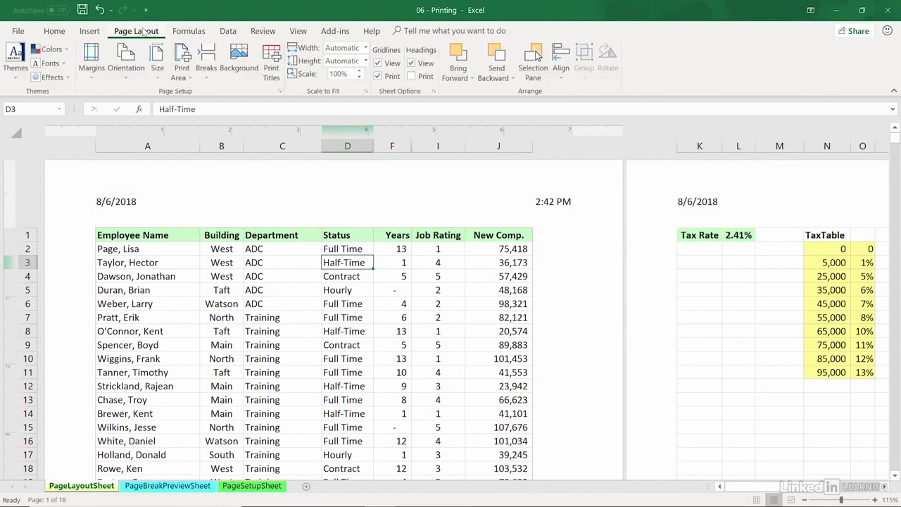
left_click(274, 77)
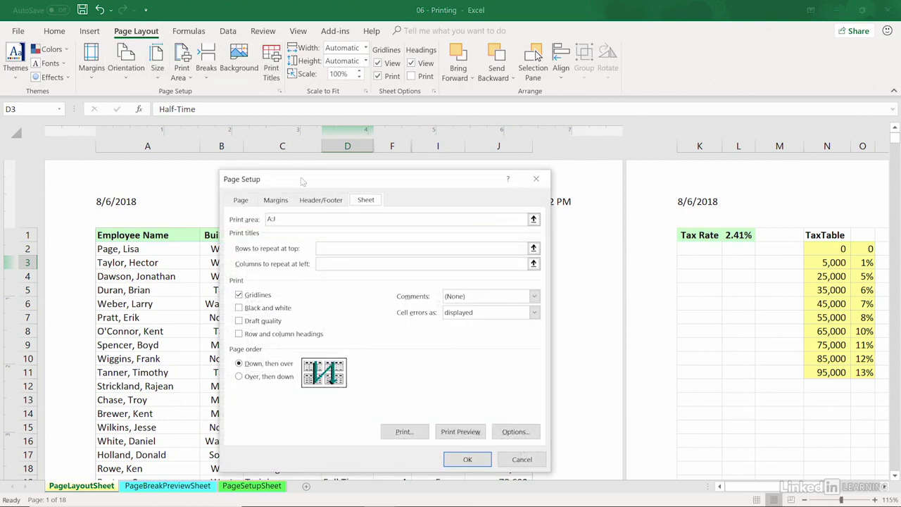
left_click(322, 247)
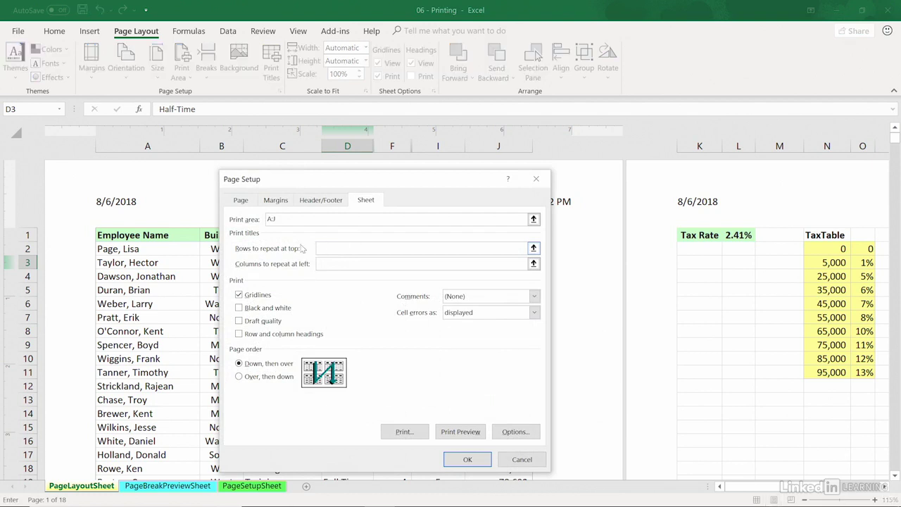
left_click(26, 234)
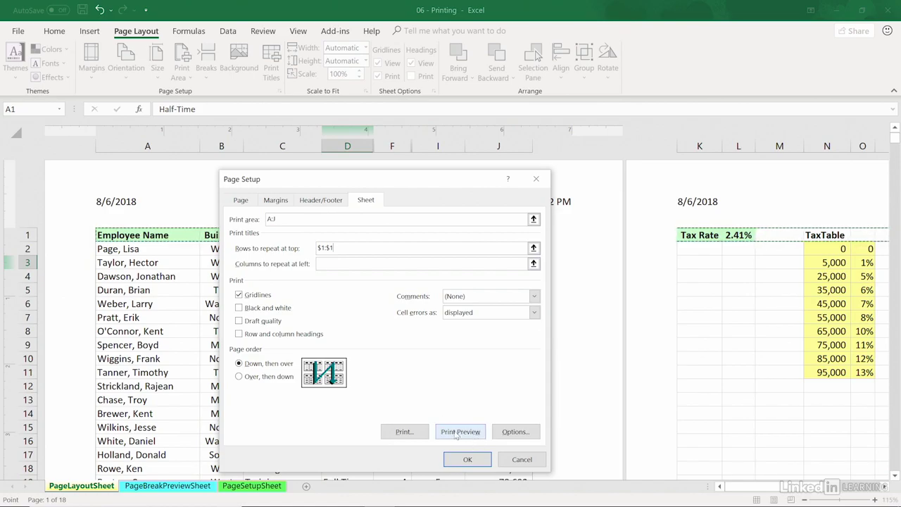
left_click(460, 432)
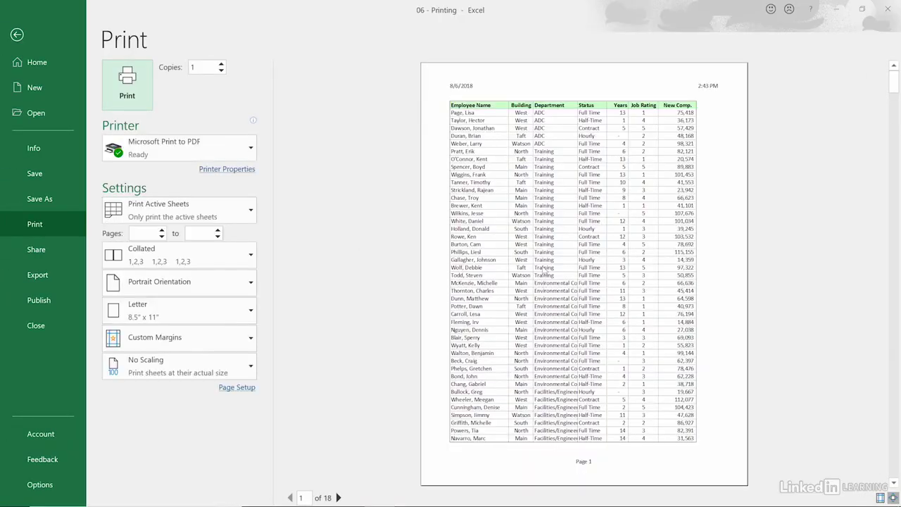
scroll(544, 269, "down", 2)
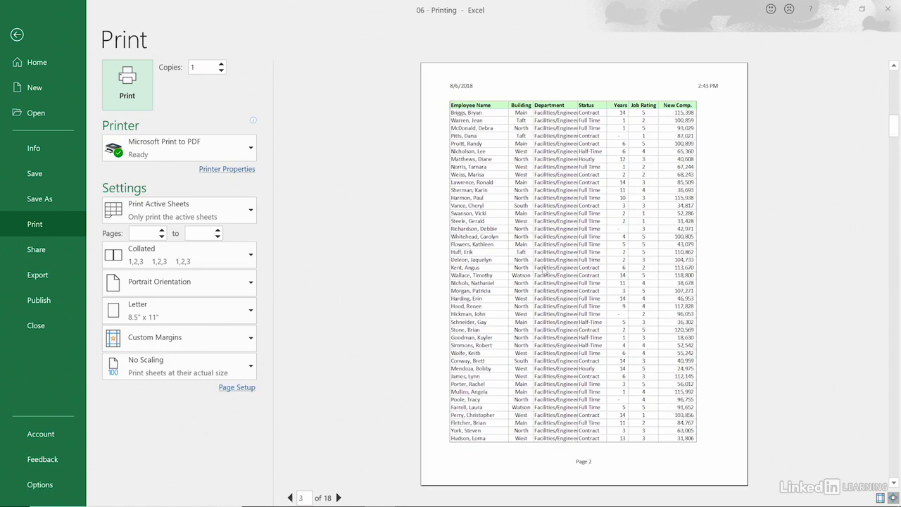
scroll(544, 271, "down", 2)
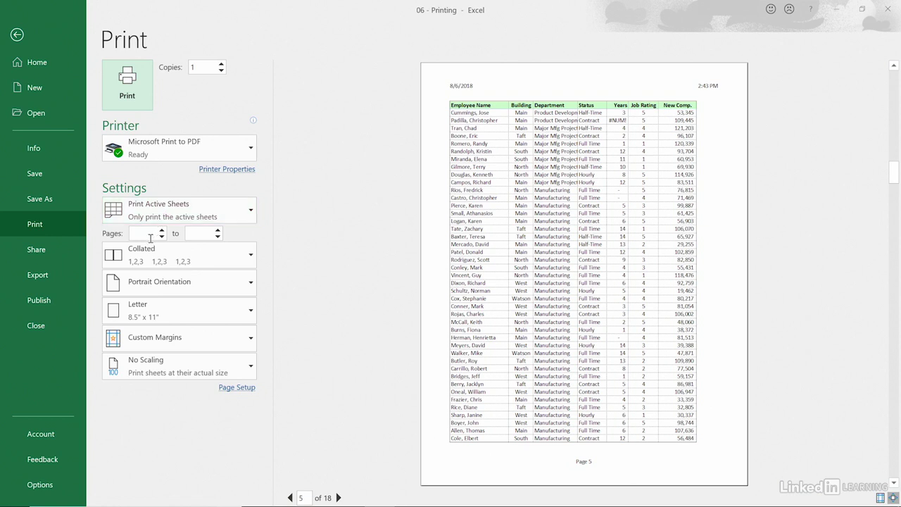
Step: Try landscape orientation for the printout, and switch back to portrait before returning to the worksheet
left_click(252, 283)
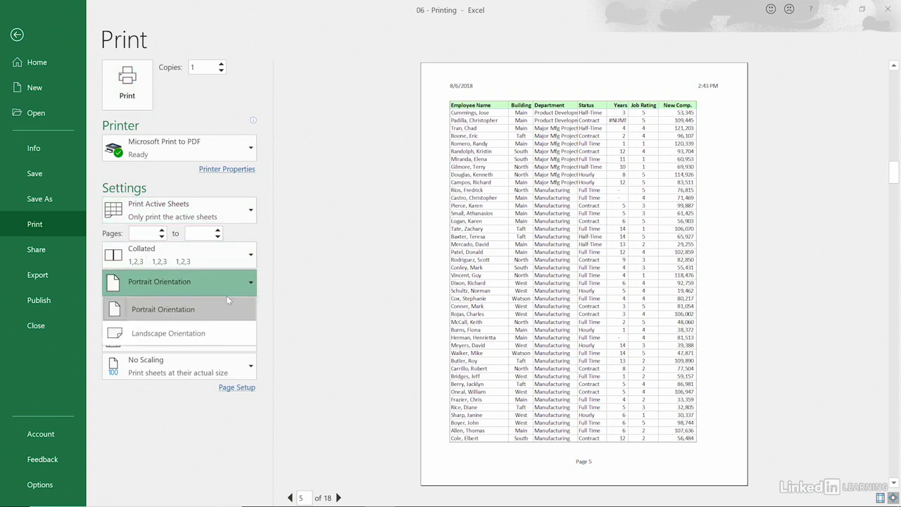
left_click(197, 334)
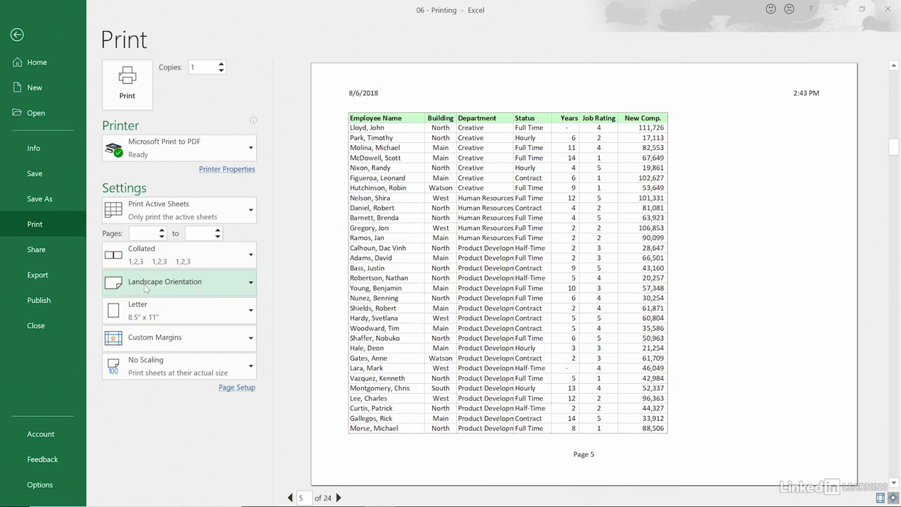
left_click(252, 282)
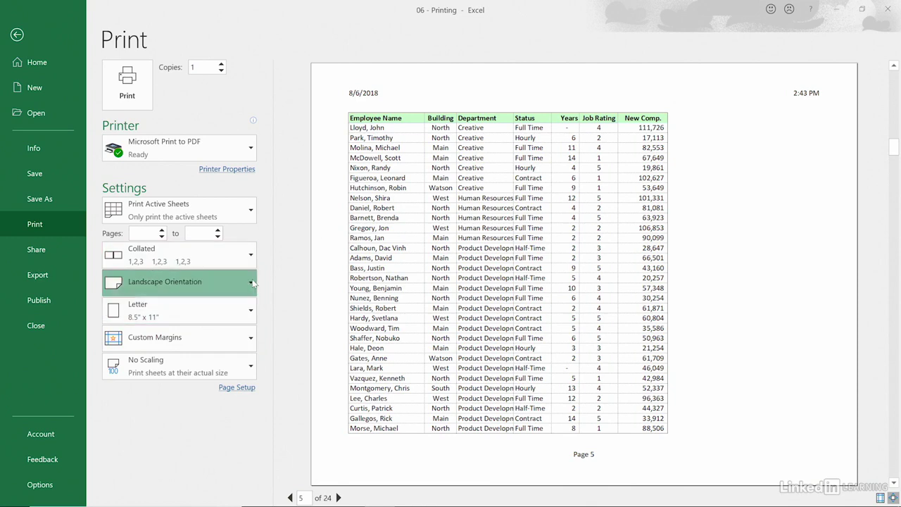
left_click(166, 309)
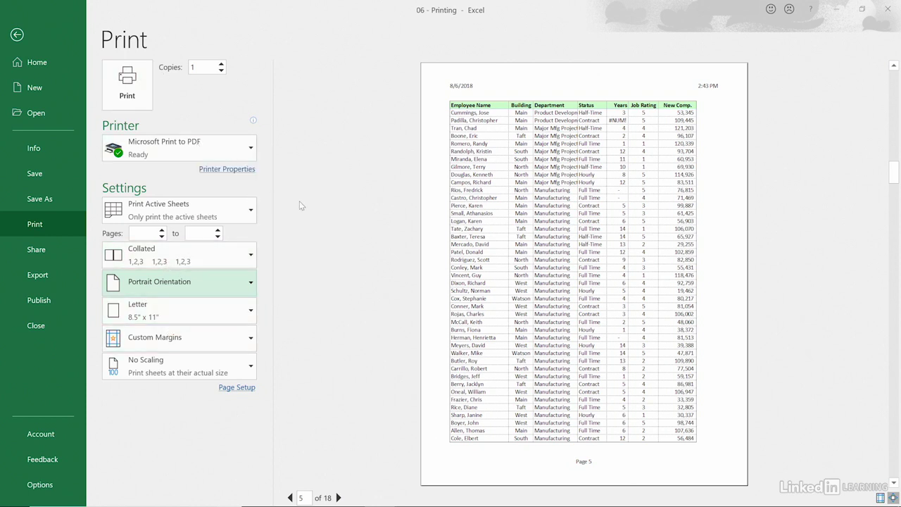
key("Escape")
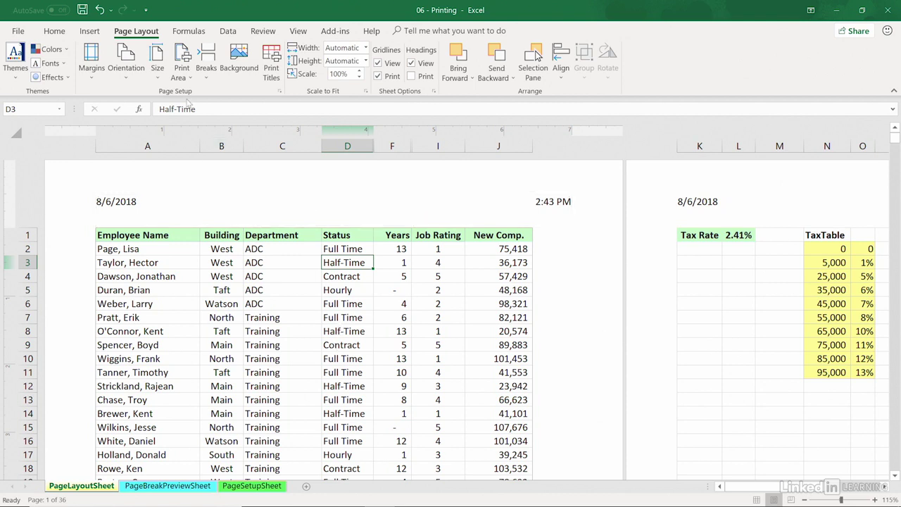